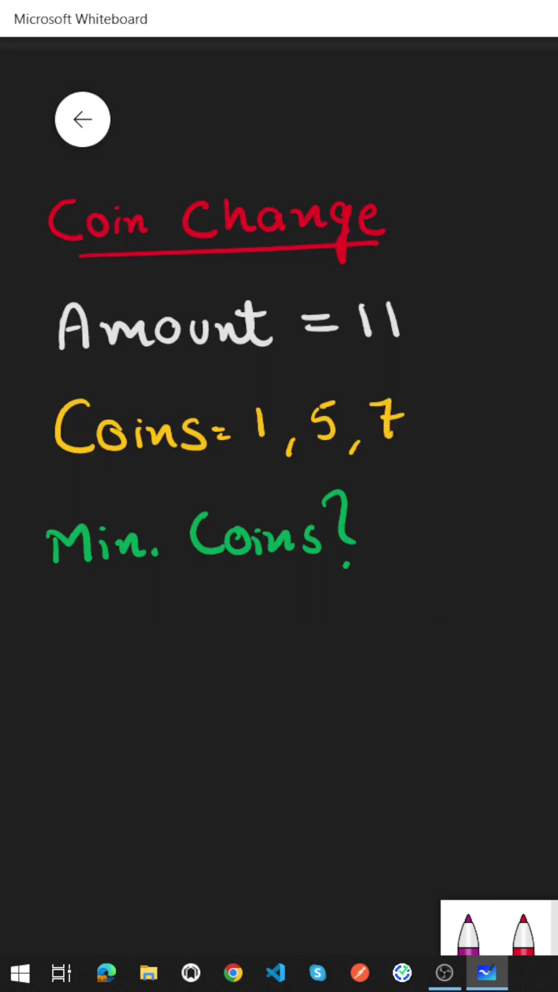
Underline 'Coins=' in blue and circle the coin values 1, 5, 7 and the amount 11.
left_click_drag(71, 469, 268, 457)
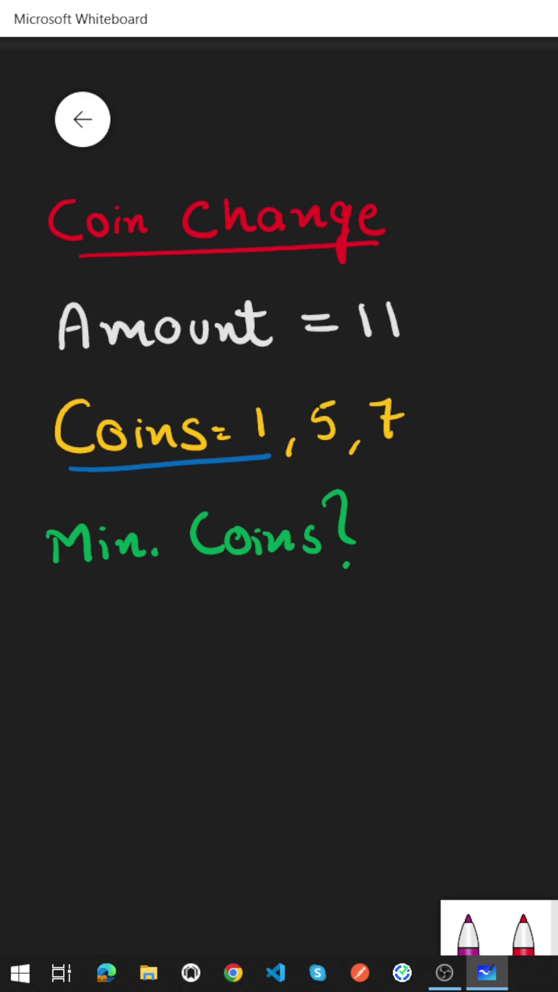
left_click_drag(270, 399, 267, 397)
left_click_drag(339, 392, 335, 396)
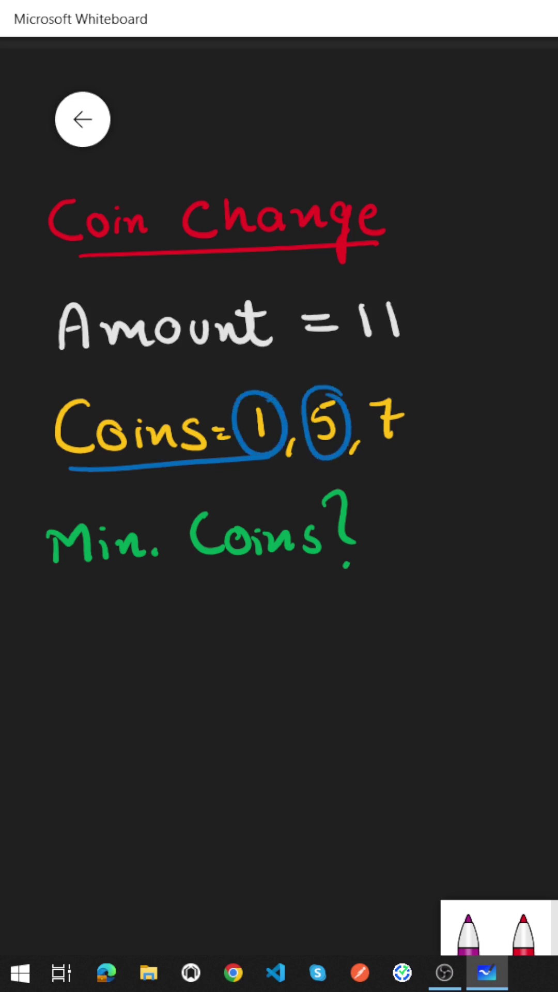
left_click_drag(373, 387, 422, 384)
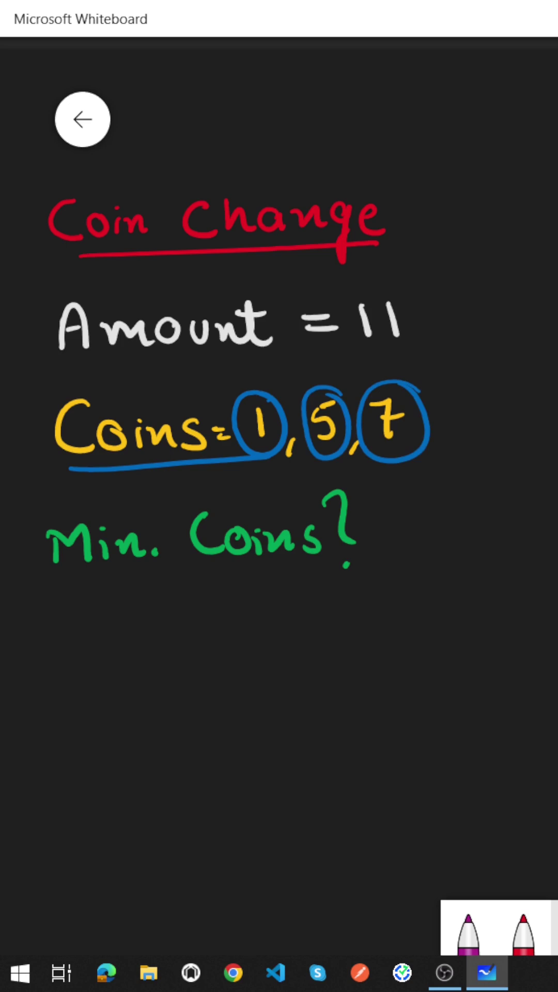
left_click_drag(404, 296, 399, 288)
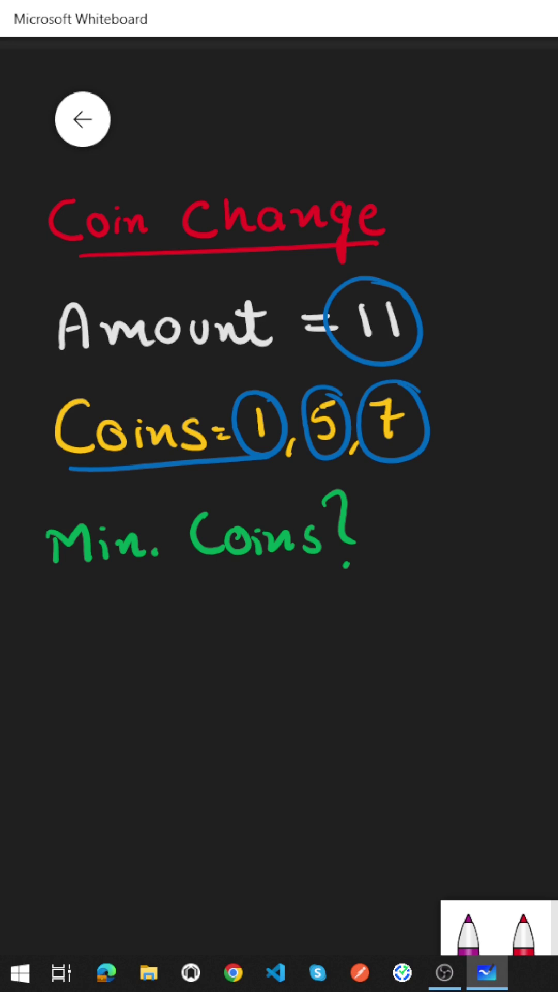
Mark below coin 7 and write '7,' as the first greedy coin under 'Min. Coins?'.
mouse_move(391, 454)
left_mouse_down()
mouse_move(448, 430)
mouse_move(384, 463)
left_mouse_up()
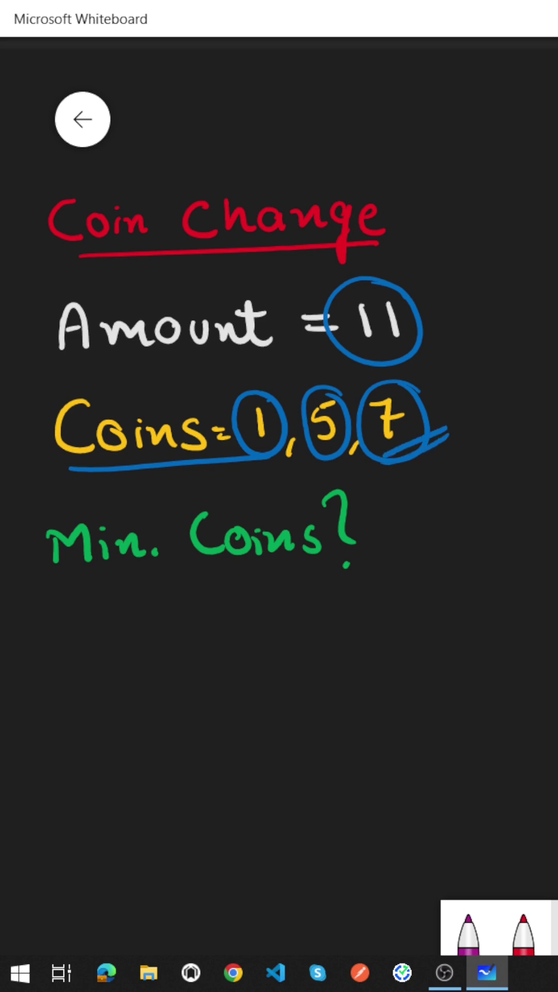
mouse_move(74, 632)
left_mouse_down()
mouse_move(104, 624)
mouse_move(99, 674)
left_mouse_up()
left_click_drag(88, 655, 117, 652)
left_click_drag(152, 675, 145, 698)
Strike through coin 1 and write the remaining greedy coins '1, 1, 1, 1'.
left_click_drag(233, 432, 274, 411)
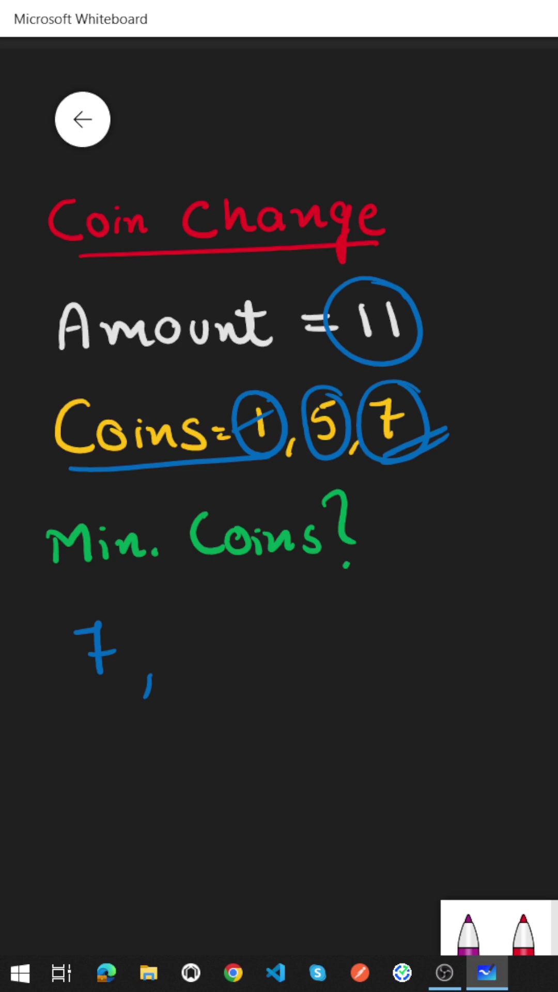
left_click_drag(186, 630, 192, 666)
left_click_drag(232, 657, 232, 680)
left_click_drag(276, 618, 286, 659)
left_click_drag(330, 656, 327, 686)
left_click_drag(358, 614, 368, 653)
left_click_drag(409, 656, 399, 677)
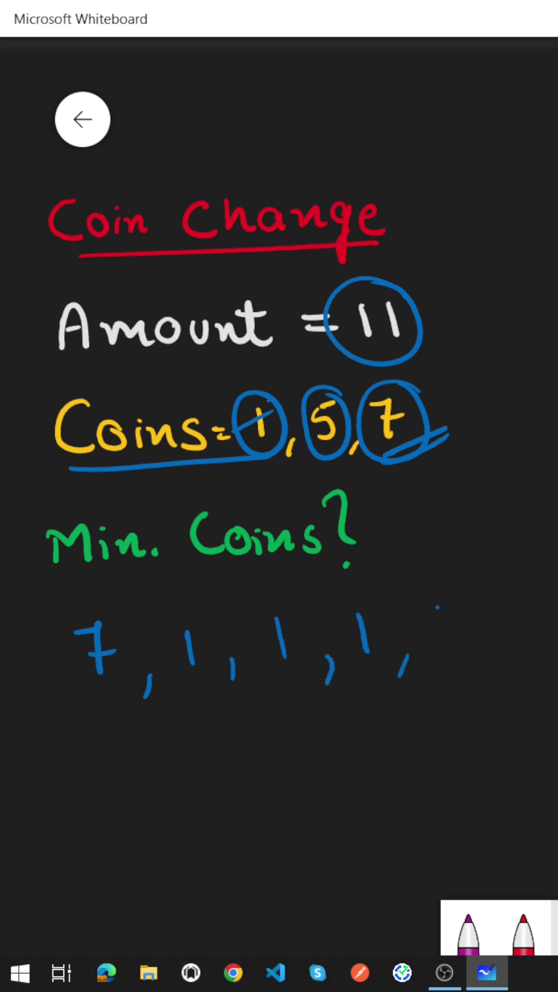
left_click_drag(436, 605, 443, 653)
Add an arrow and a circled total 11, then cross out the greedy list.
mouse_move(294, 704)
left_mouse_down()
mouse_move(299, 724)
mouse_move(310, 732)
left_mouse_up()
mouse_move(285, 721)
left_mouse_down()
mouse_move(328, 719)
mouse_move(322, 778)
mouse_move(349, 774)
left_mouse_up()
mouse_move(333, 721)
left_mouse_down()
mouse_move(366, 738)
mouse_move(314, 733)
left_mouse_up()
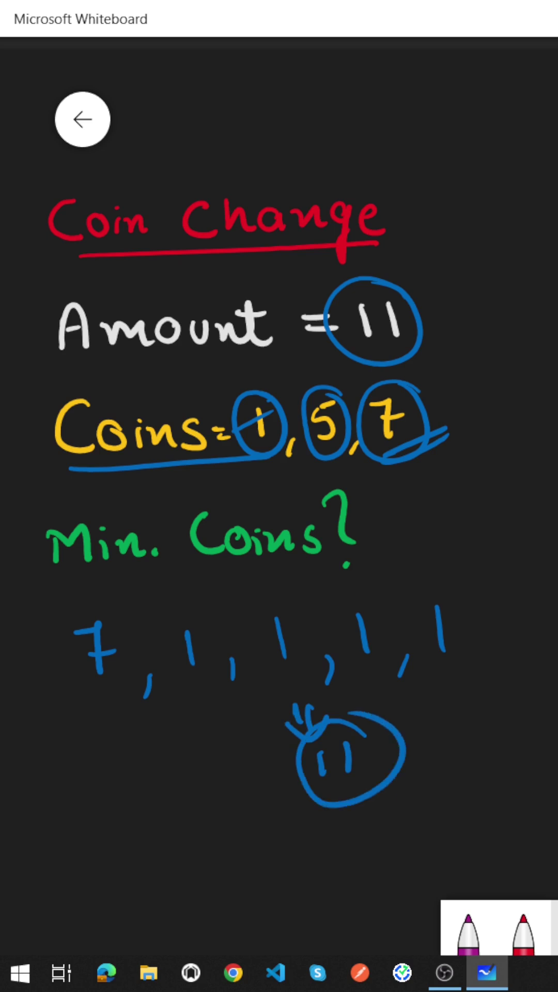
left_click_drag(53, 681, 161, 613)
mouse_move(167, 675)
left_mouse_down()
mouse_move(236, 608)
mouse_move(307, 605)
left_mouse_up()
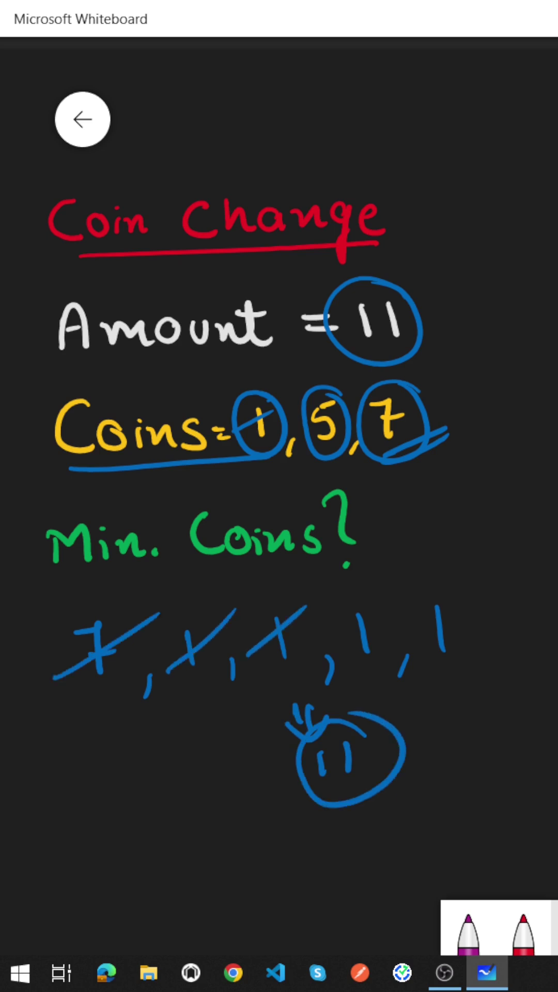
mouse_move(346, 648)
left_mouse_down()
mouse_move(399, 605)
mouse_move(483, 593)
left_mouse_up()
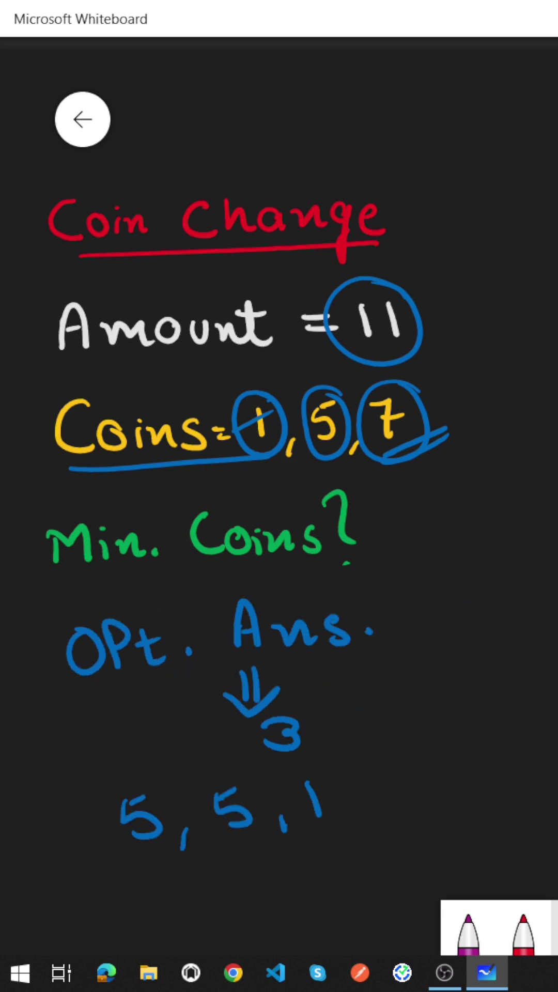
Circle the coin count 3 and each optimal coin 5, 5, 1.
left_click_drag(311, 706, 291, 701)
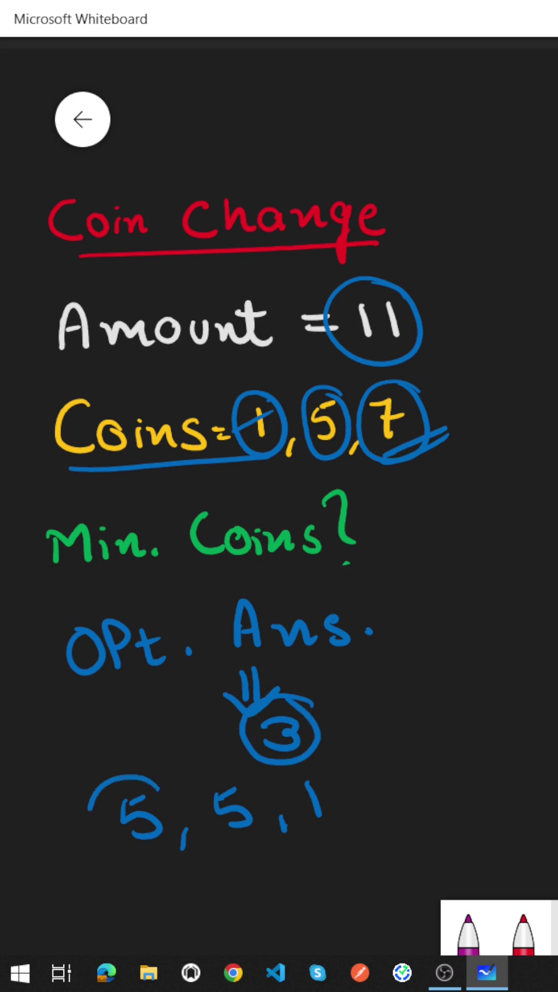
left_click_drag(158, 786, 148, 775)
mouse_move(252, 776)
left_mouse_down()
mouse_move(205, 822)
mouse_move(256, 775)
left_mouse_up()
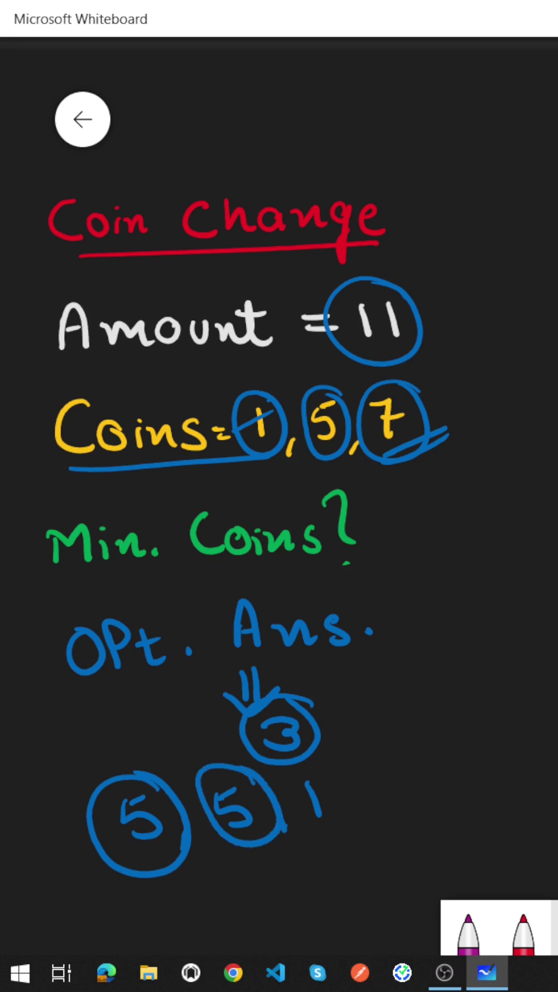
left_click_drag(310, 771, 306, 775)
Underline the circled coins 5, 5, 1 and double-underline the amount 11.
mouse_move(322, 849)
left_mouse_down()
mouse_move(171, 899)
mouse_move(201, 899)
left_mouse_up()
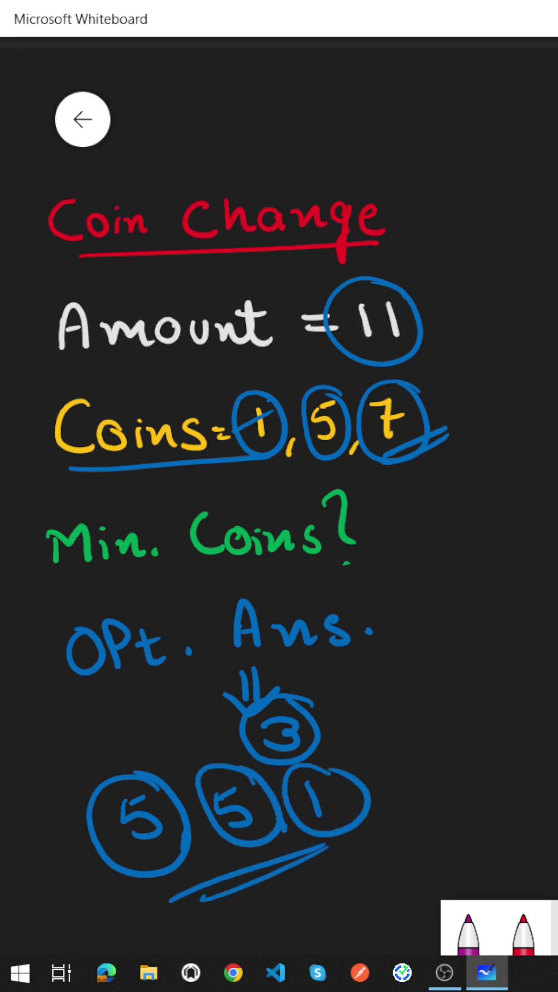
left_click_drag(353, 373, 454, 343)
left_click_drag(364, 380, 456, 346)
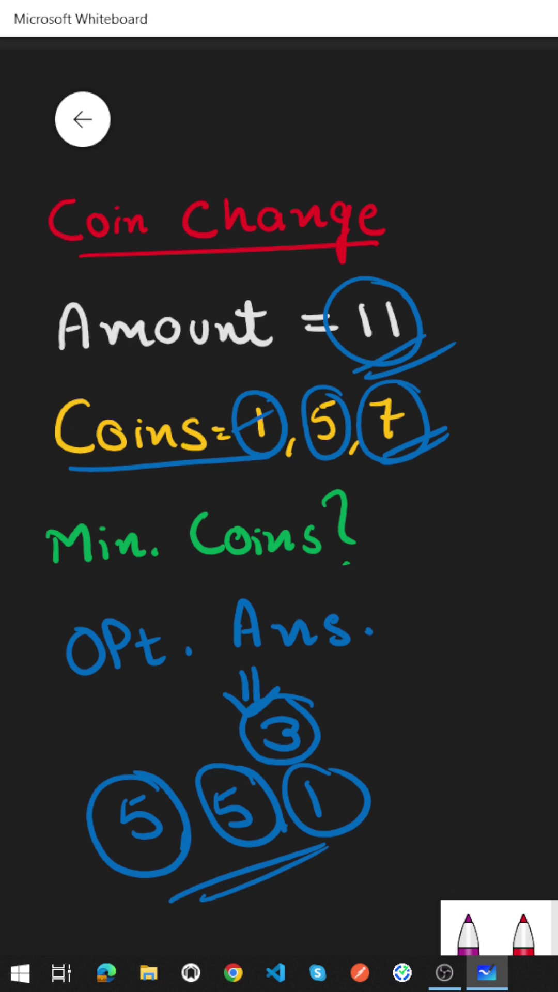
Strike through coins 1, 5, 7 and box the answer 5, 5, 1, hatching its right end.
left_click_drag(283, 391, 264, 477)
left_click_drag(228, 402, 306, 448)
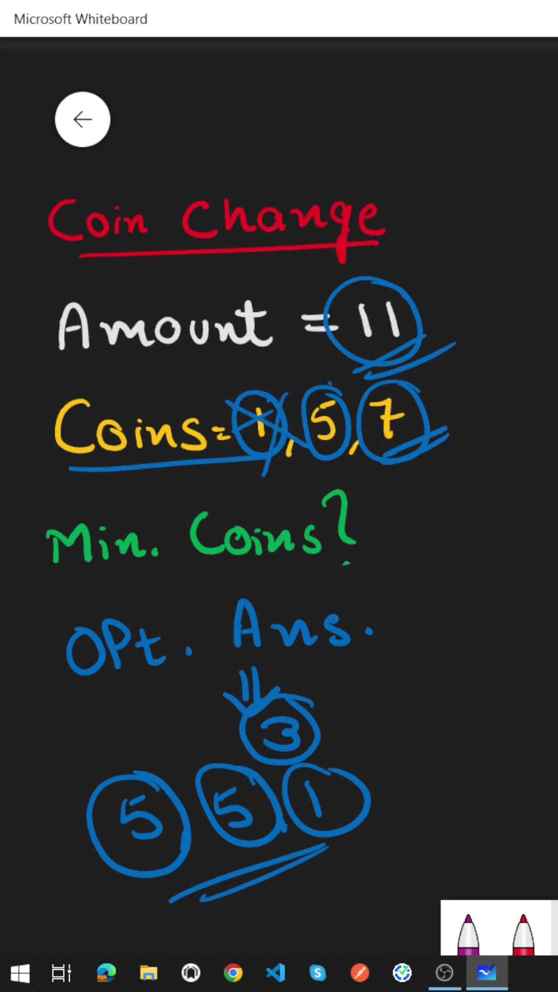
left_click_drag(329, 383, 309, 464)
left_click_drag(287, 402, 346, 426)
mouse_move(407, 387)
left_mouse_down()
mouse_move(376, 457)
mouse_move(446, 426)
left_mouse_up()
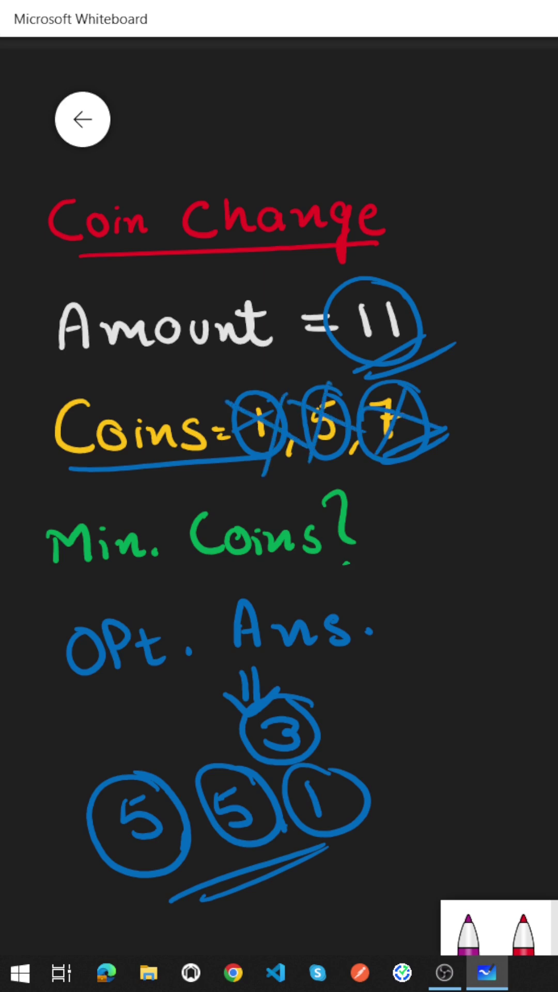
mouse_move(195, 748)
left_mouse_down()
mouse_move(58, 795)
mouse_move(403, 822)
mouse_move(148, 772)
left_mouse_up()
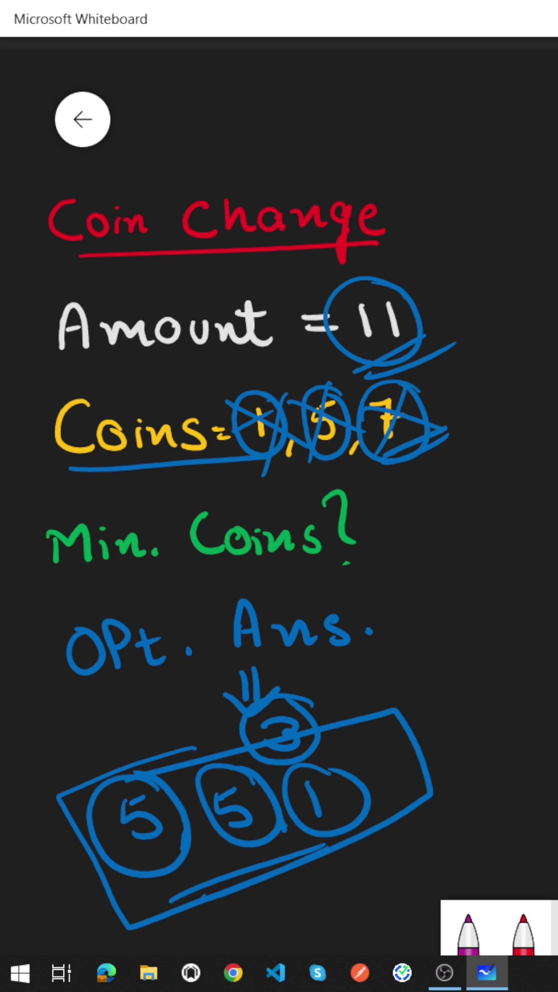
mouse_move(438, 693)
left_mouse_down()
mouse_move(376, 736)
mouse_move(364, 764)
left_mouse_up()
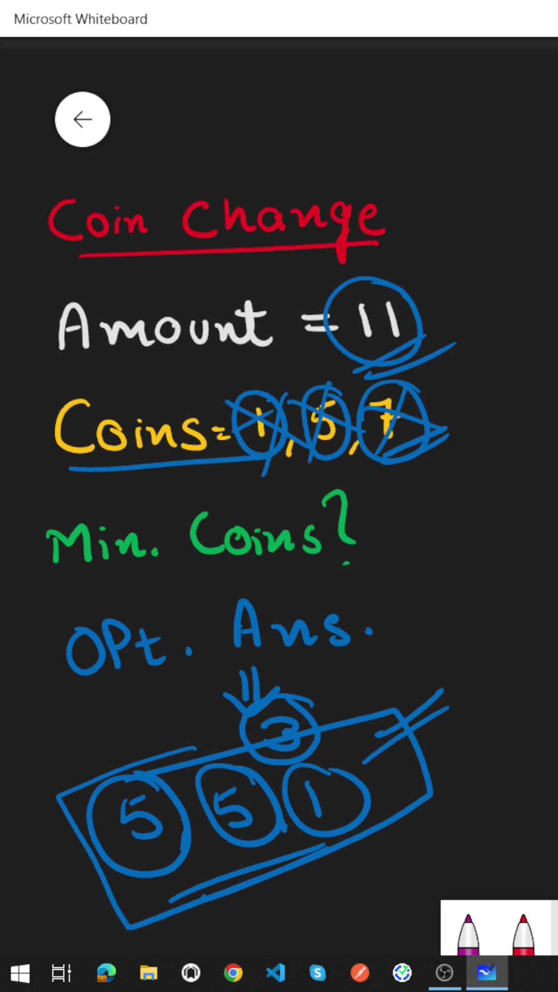
Draw an X beside 'Opt. Ans.' and another over the left 5, then strike across the answer.
left_click_drag(435, 552, 379, 665)
left_click_drag(359, 579, 487, 636)
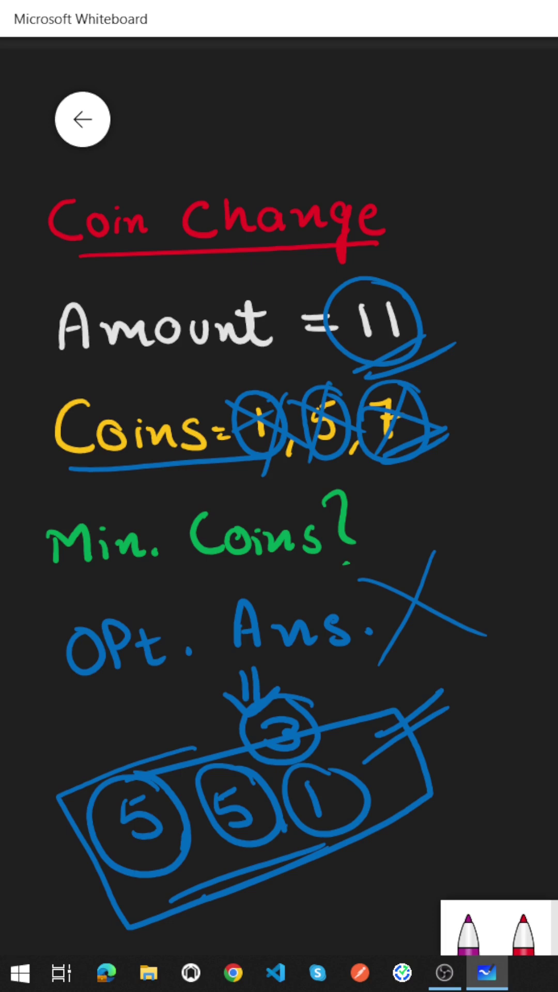
left_click_drag(66, 900, 225, 768)
left_click_drag(101, 914, 193, 752)
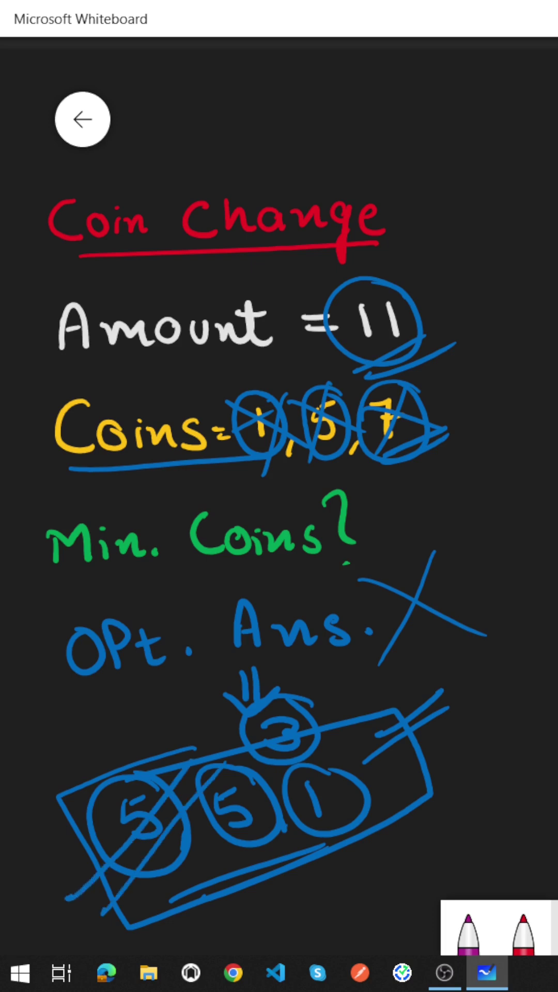
mouse_move(72, 749)
left_mouse_down()
mouse_move(388, 644)
mouse_move(392, 655)
left_mouse_up()
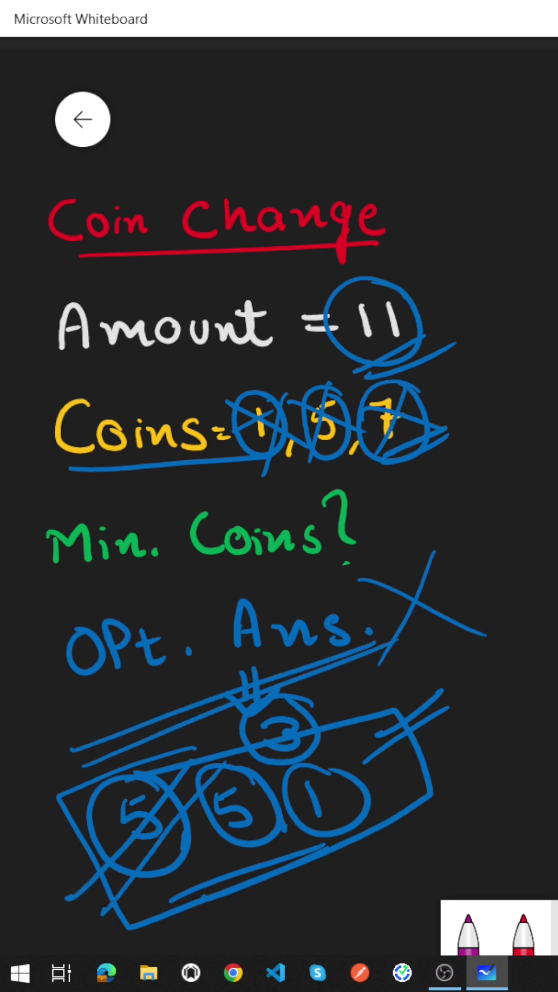